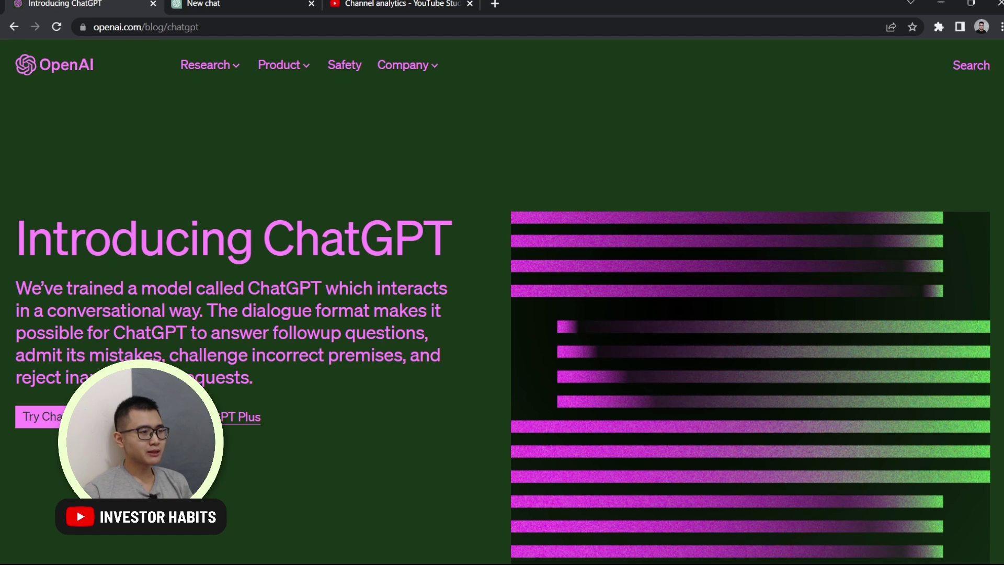
- Open ChatGPT from its introduction page and close the duplicate chat tab
left_click(89, 417)
left_click(424, 6)
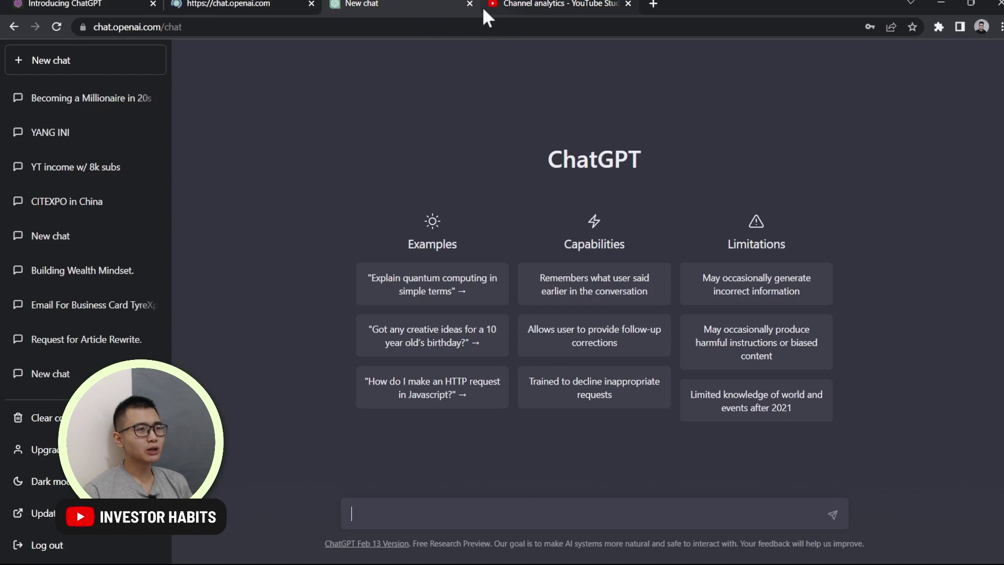
left_click(469, 4)
left_click(261, 7)
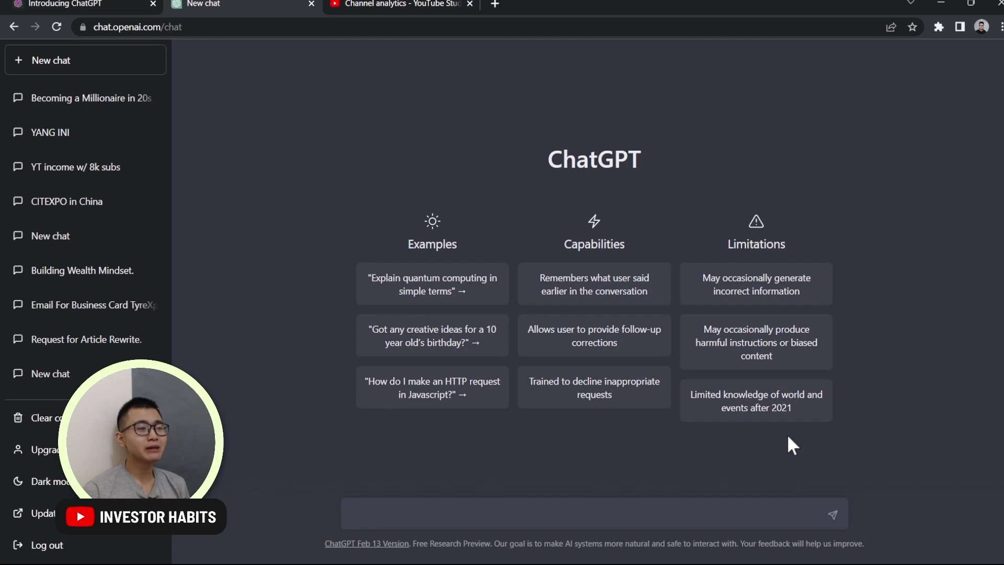
- Send the prompts "who is the richest man in the world" and "how to save money" in the new chat
scroll(56, 280, "down", 6)
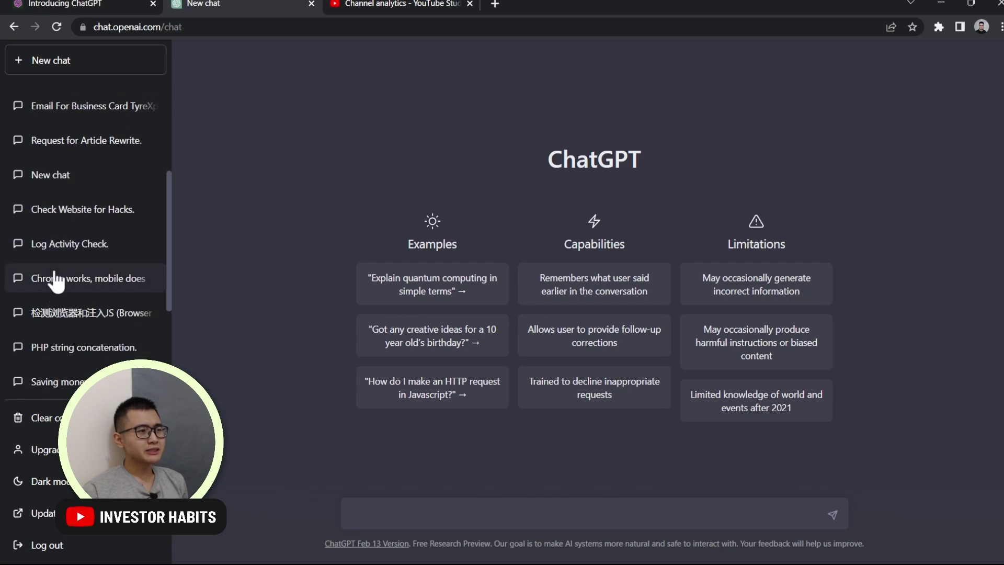
scroll(71, 289, "up", 6)
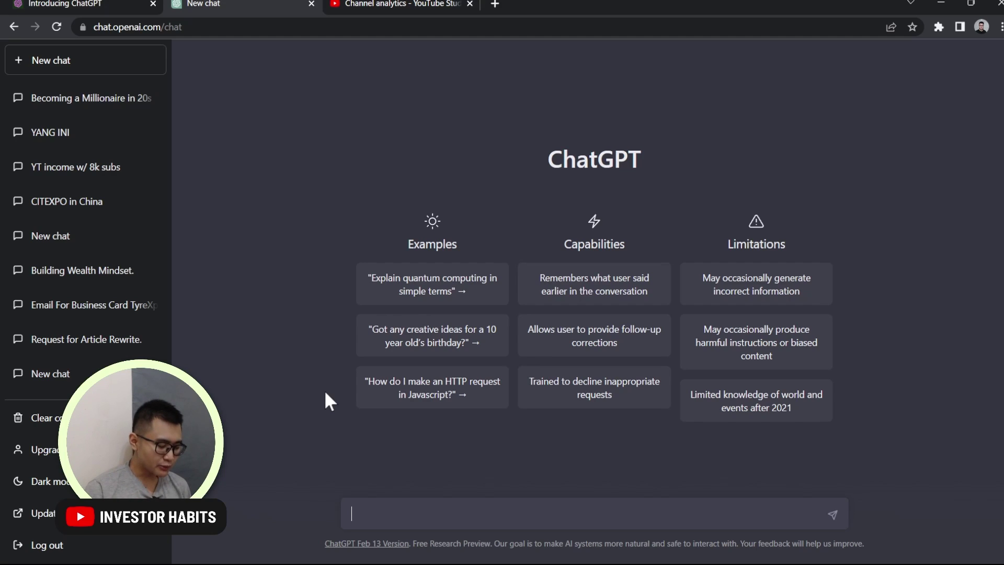
type("who is the richest man in the world")
key("Return")
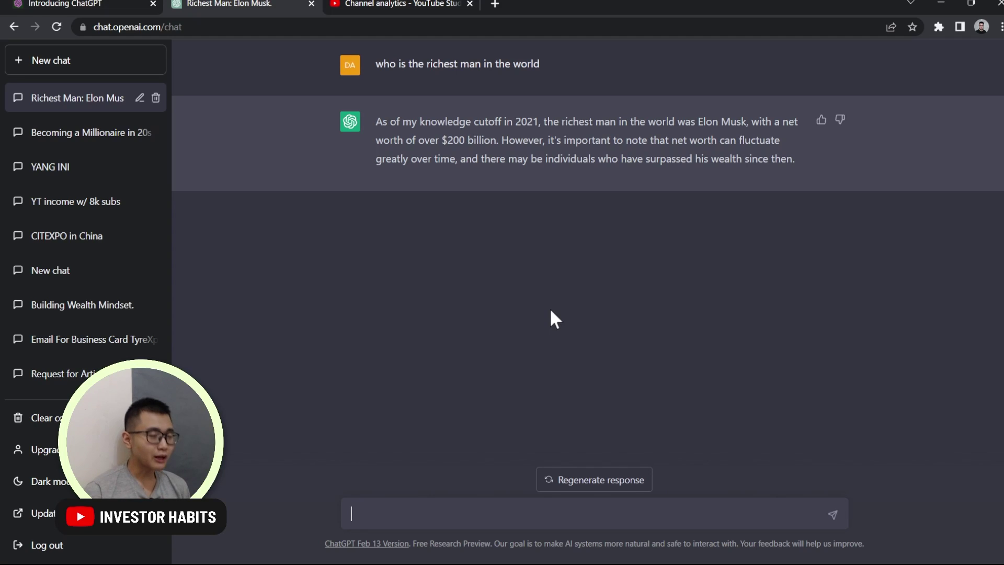
type("how to save money")
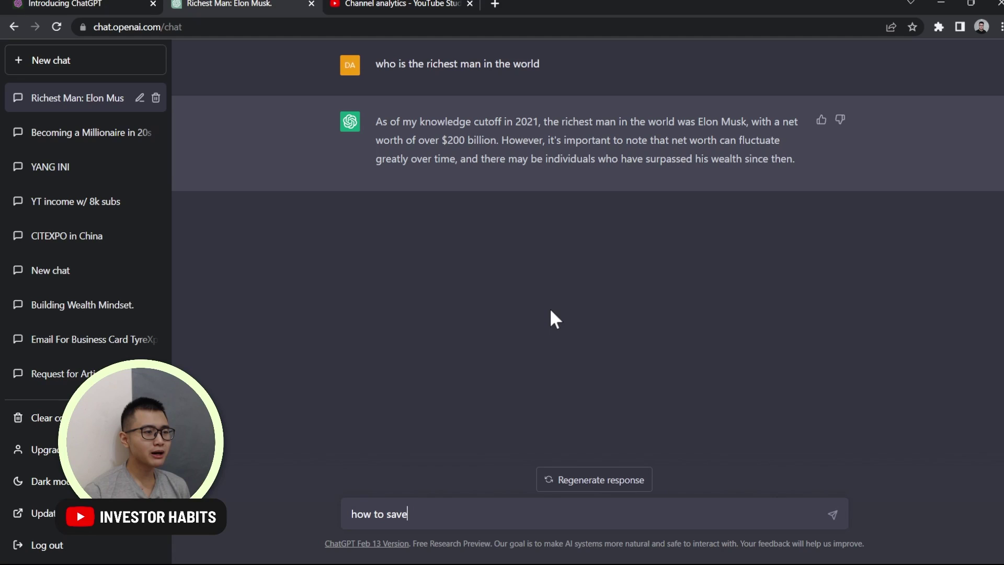
key("Return")
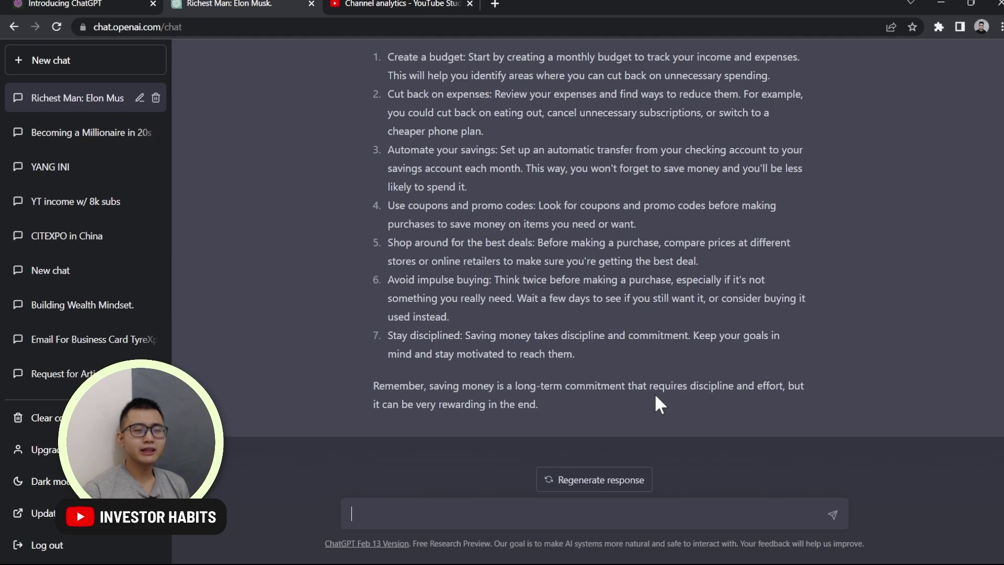
- Ask "how to make money online" in the same chat
key("Tab")
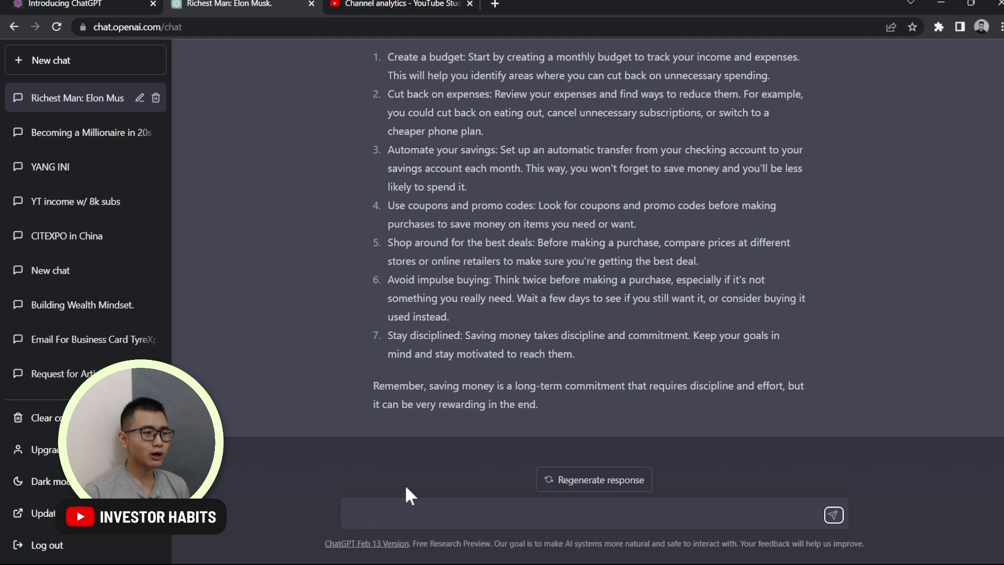
left_click(398, 504)
type("how")
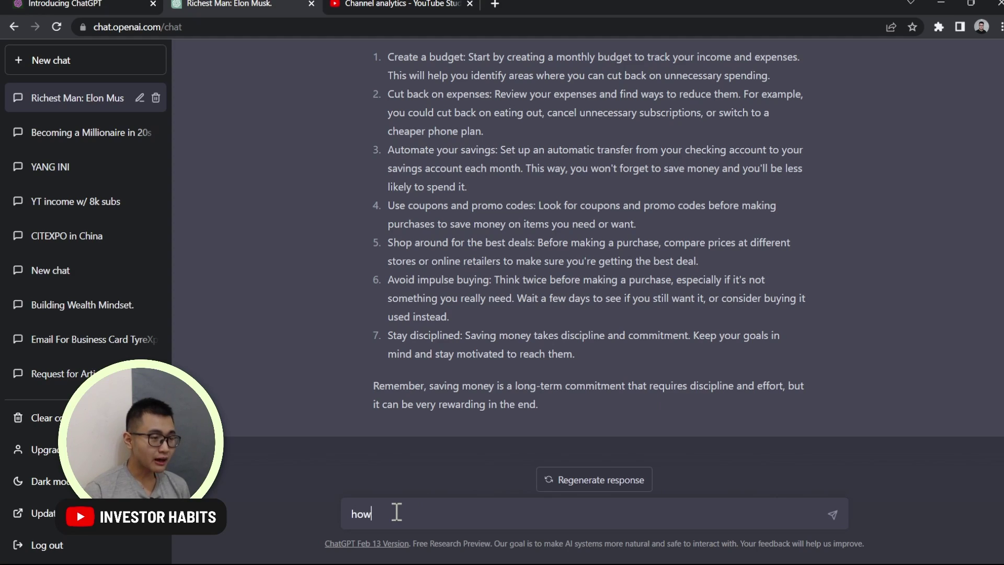
type(" to make money online")
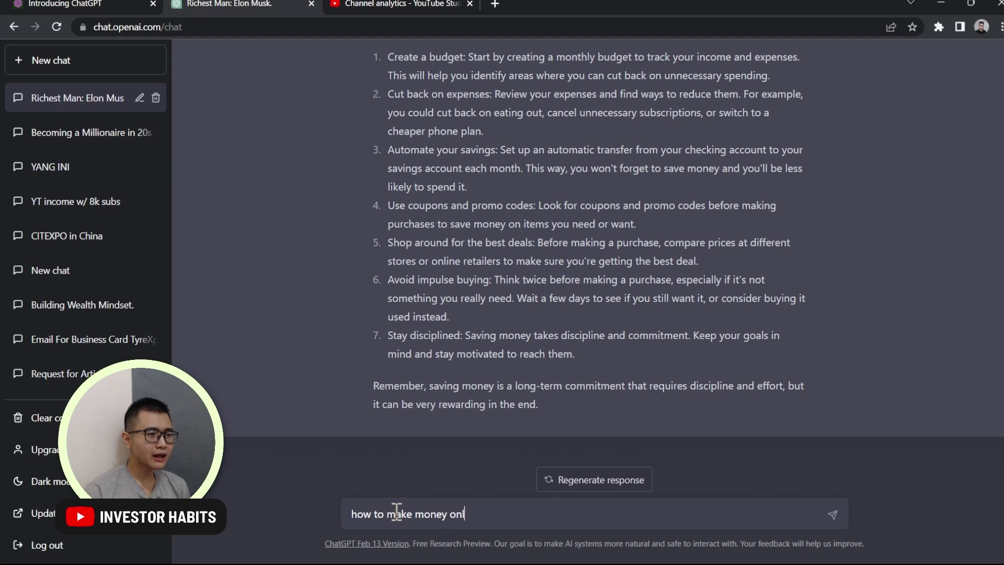
key("Return")
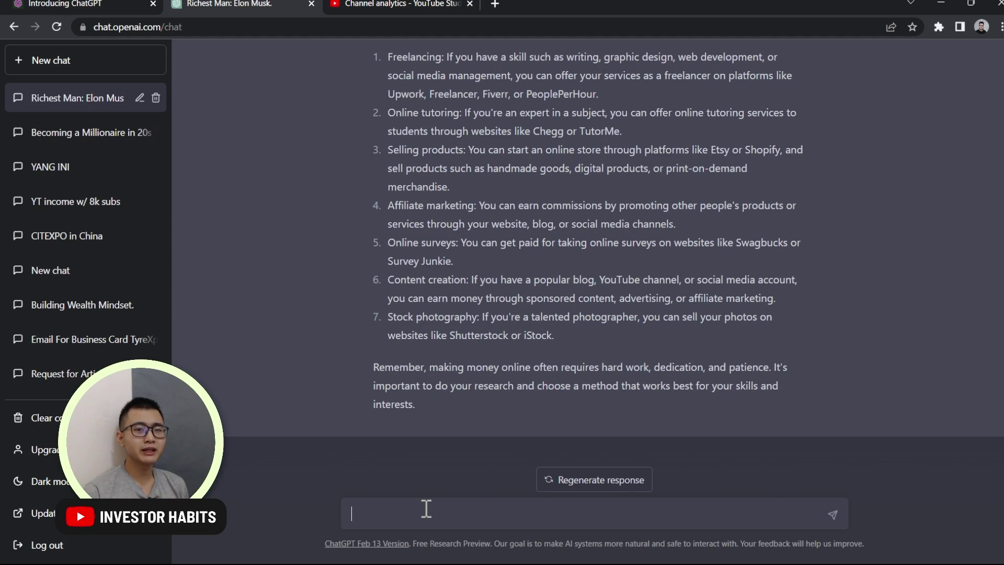
- Send the prompts "generate 10 content title for youtube about investing" and "what is the benefits of doing pushup every single day"
type("generate 10 content title for youtube about investing")
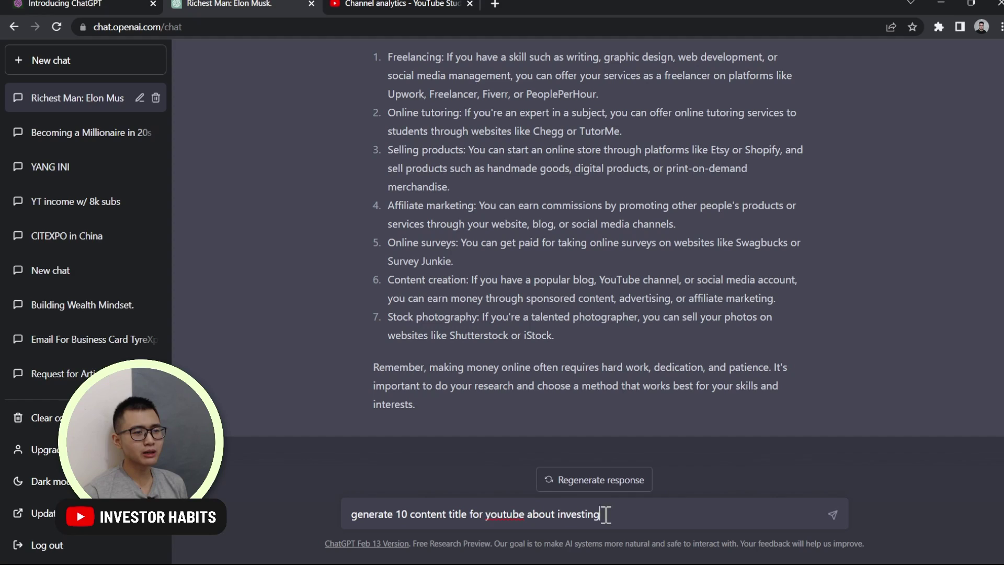
key("Return")
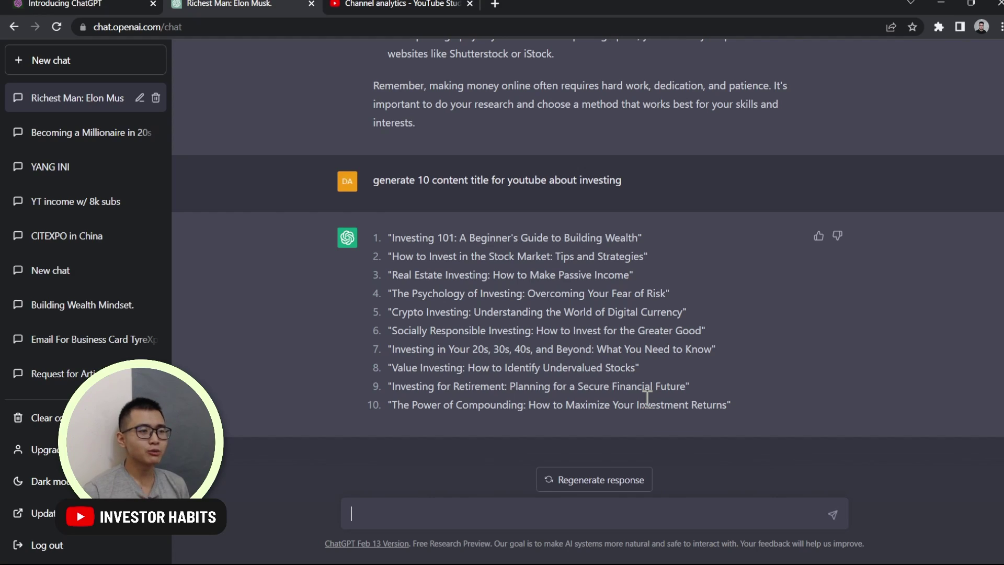
left_click(456, 516)
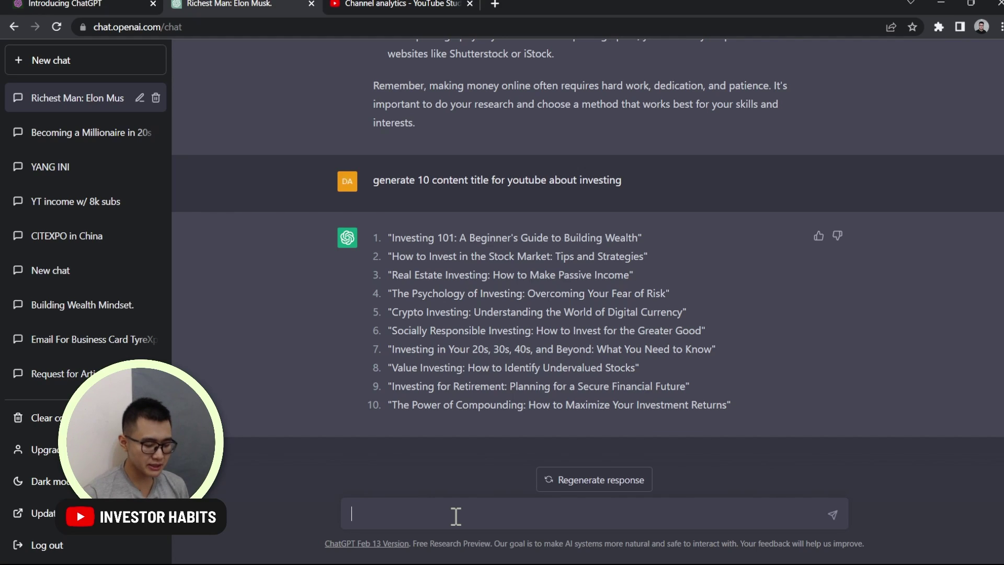
type("what is the benefits of doing pushup every single day")
key("Return")
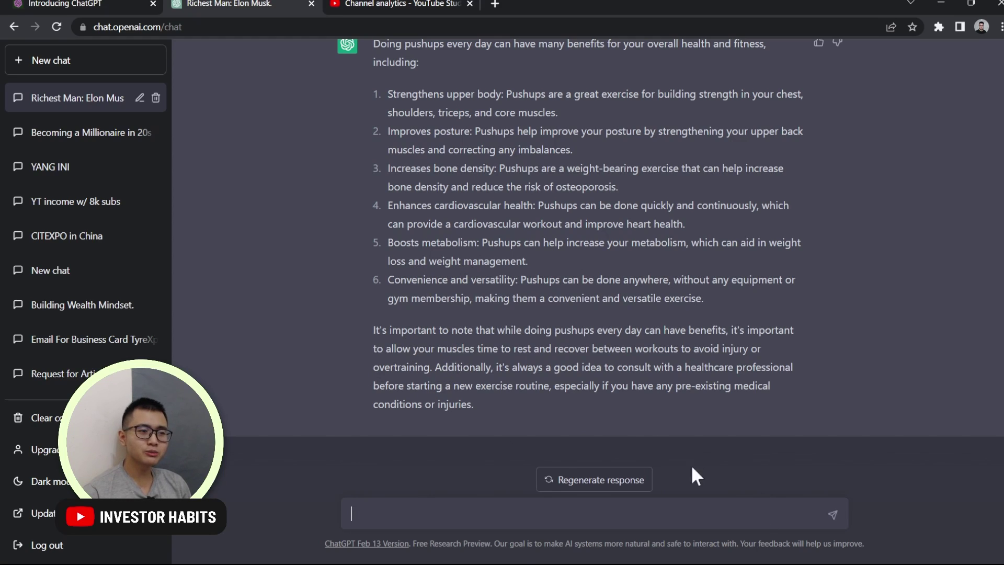
- Regenerate the pushup answer and send the prompt "please make me crypto portfolio with adjusted risk"
left_click(629, 483)
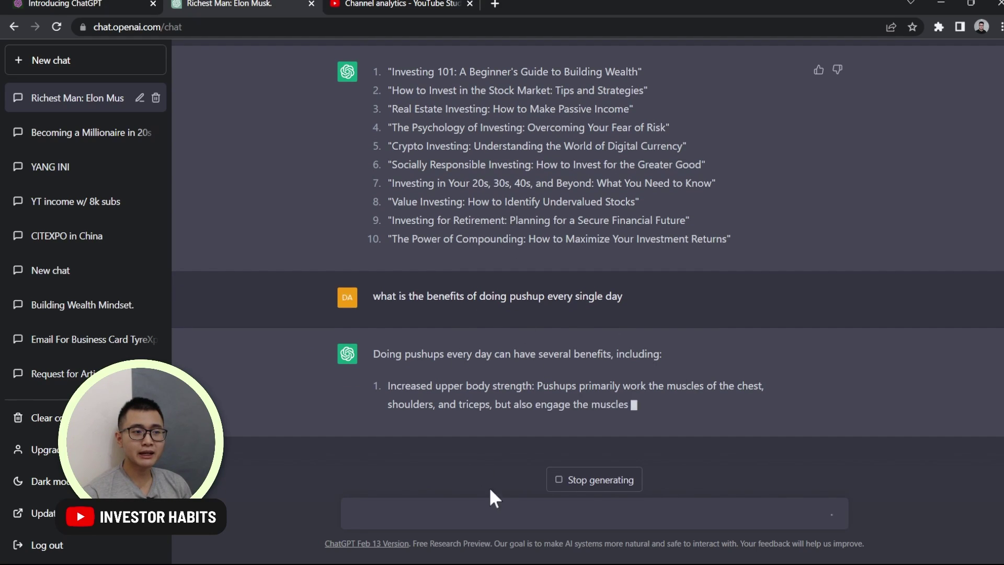
scroll(439, 260, "up", 3)
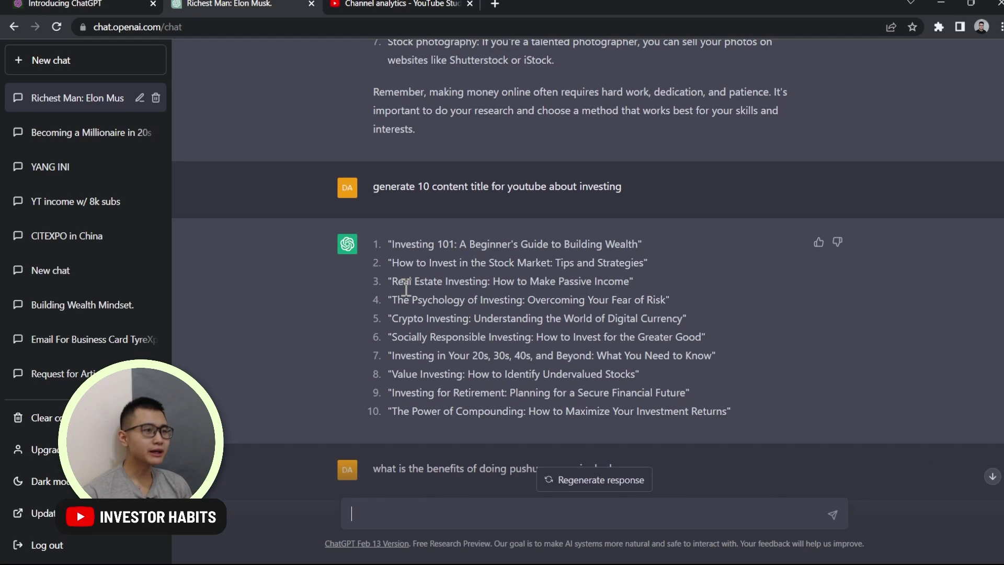
type("please make me crypto portfolio with adjusted risk")
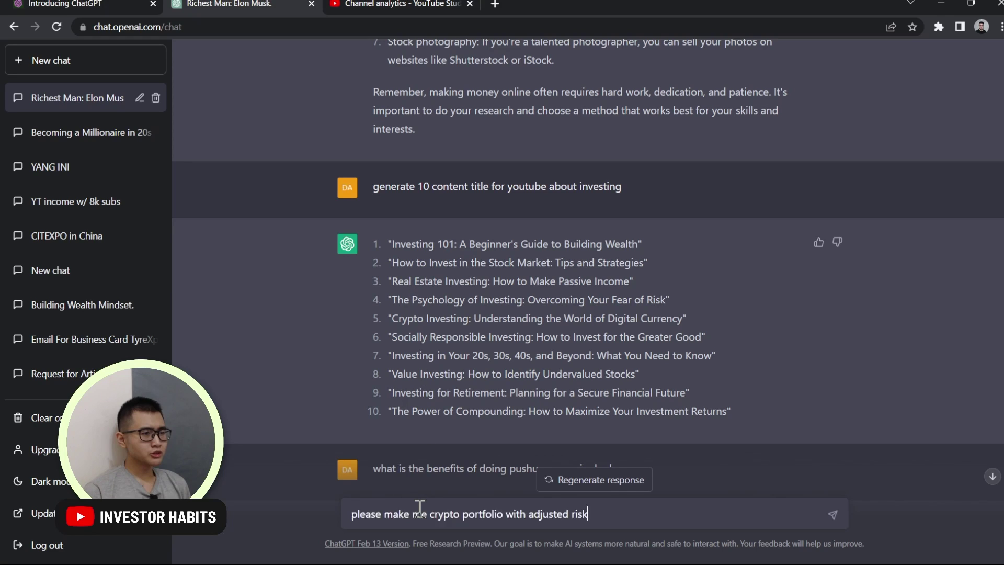
key("Return")
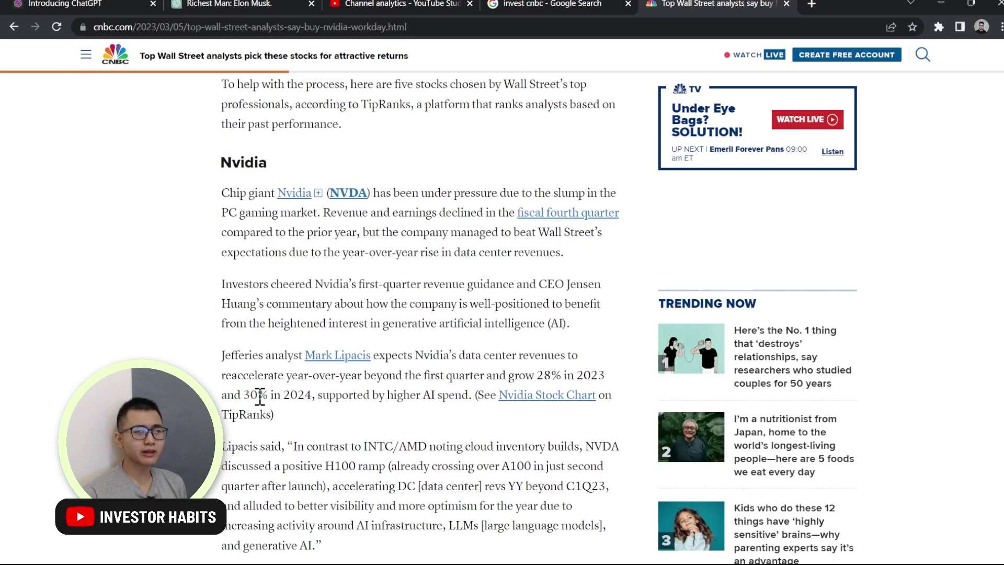
- Copy the body text of the Nvidia section from the CNBC article on Wall Street analysts' stock picks
scroll(348, 326, "down", 4)
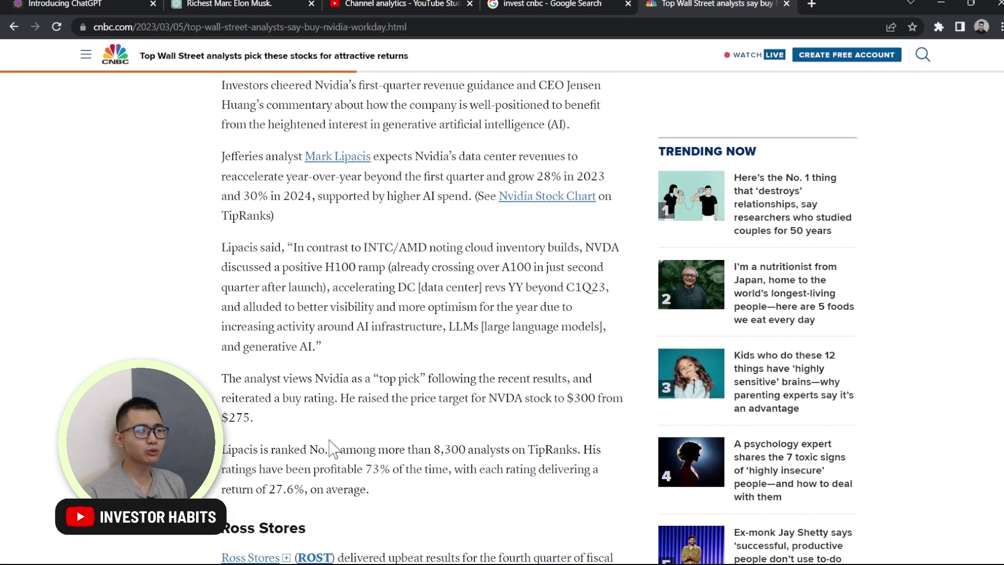
left_click_drag(390, 489, 306, 43)
key("ctrl+c")
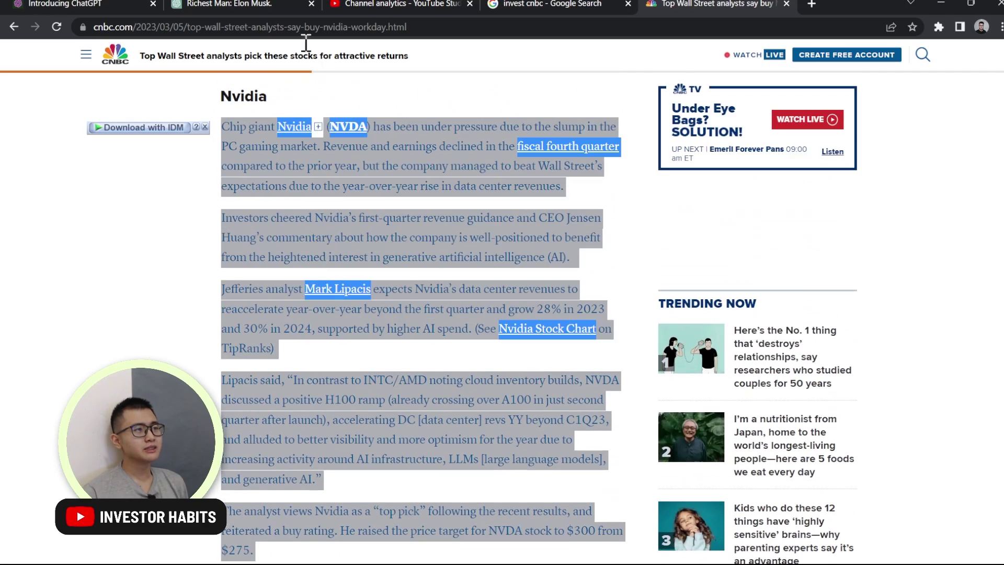
left_click(693, 100)
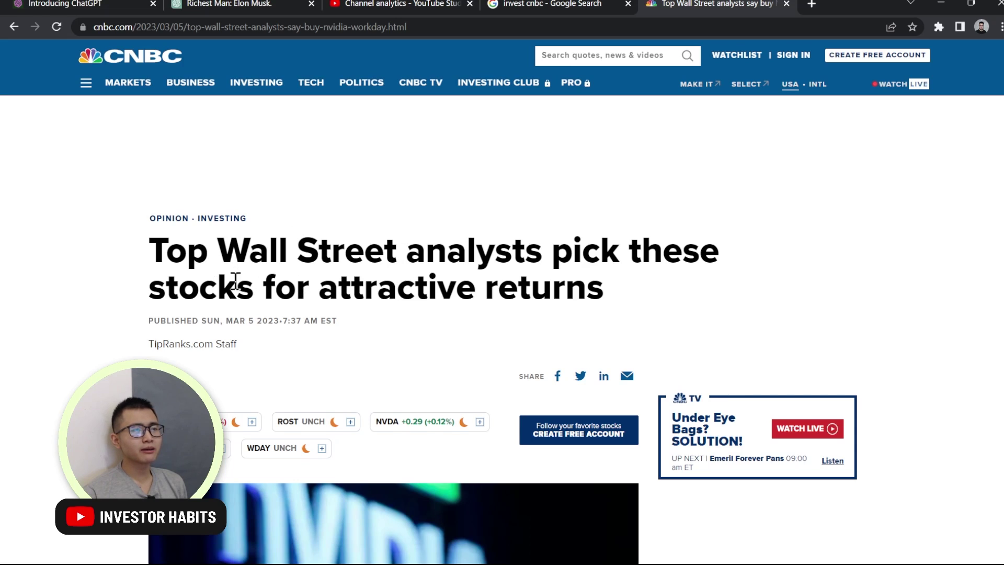
scroll(300, 283, "down", 10)
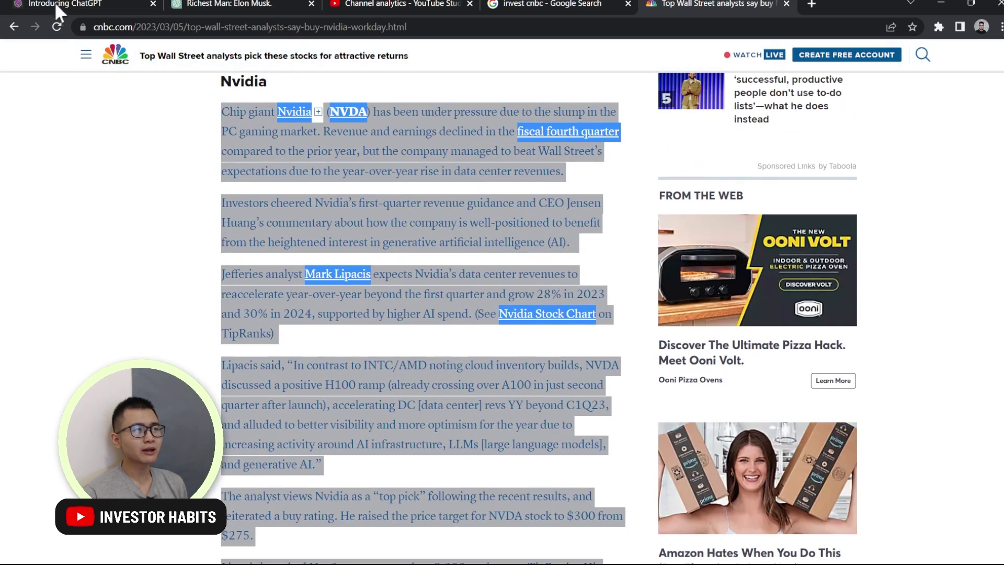
- Return to the ChatGPT conversation and send the prompt "please rewrite this article"
left_click(54, 2)
left_click(230, 5)
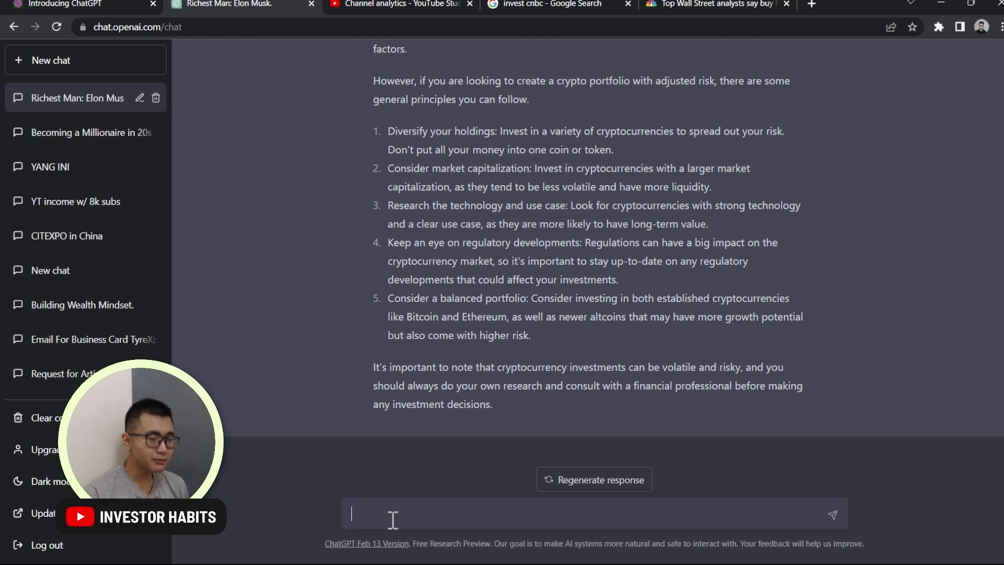
type("pleaes")
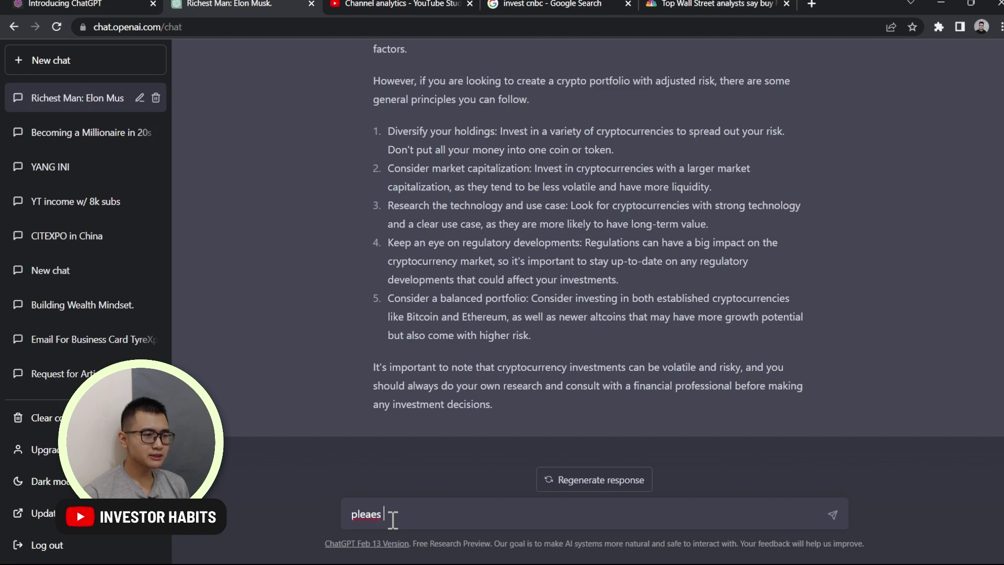
key("BackSpace")
key("BackSpace")
key("BackSpace")
type("se rewrite this ar")
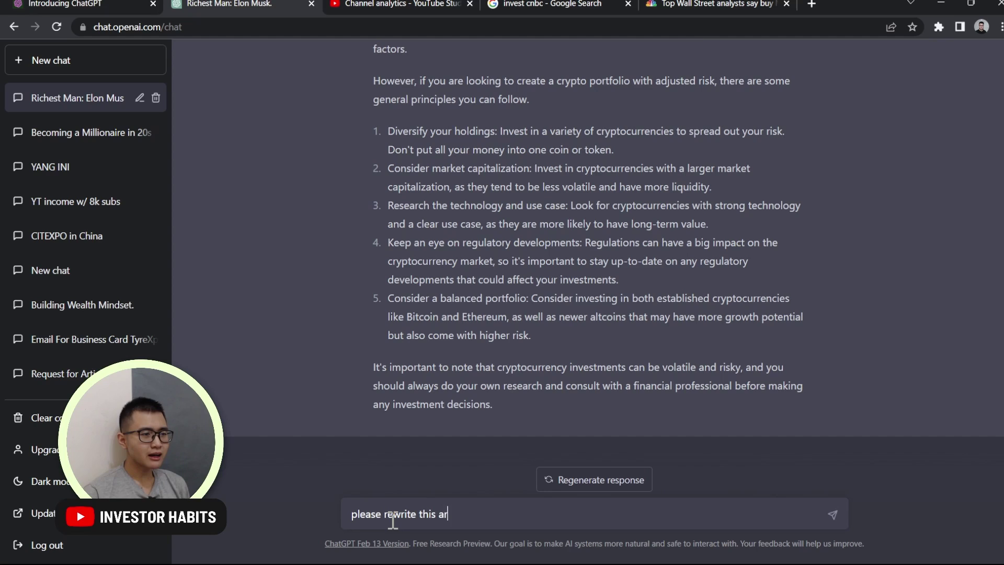
type("ticle")
key("Return")
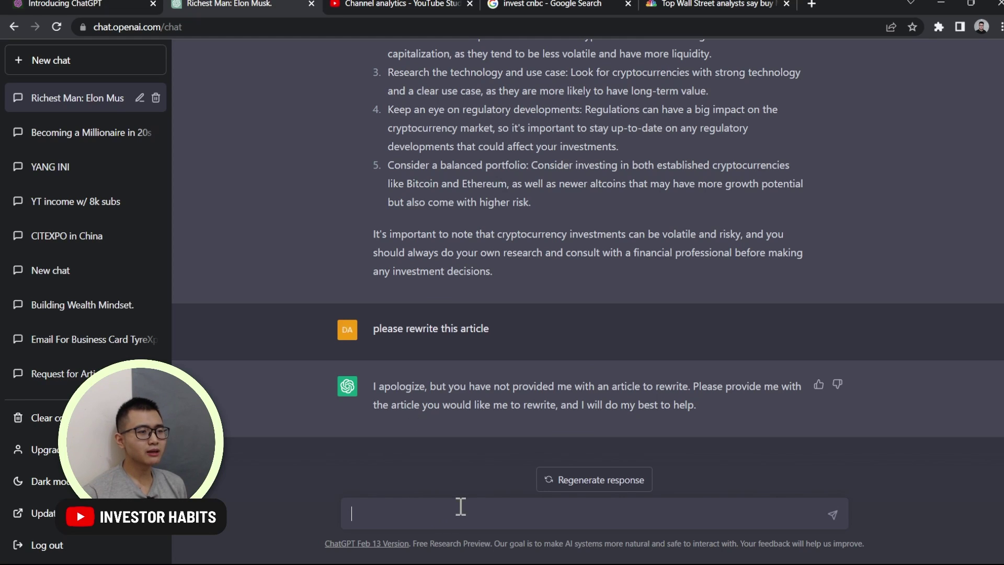
- Paste the copied Nvidia article text into the chat and send it for rewriting
key("ctrl+v")
key("Return")
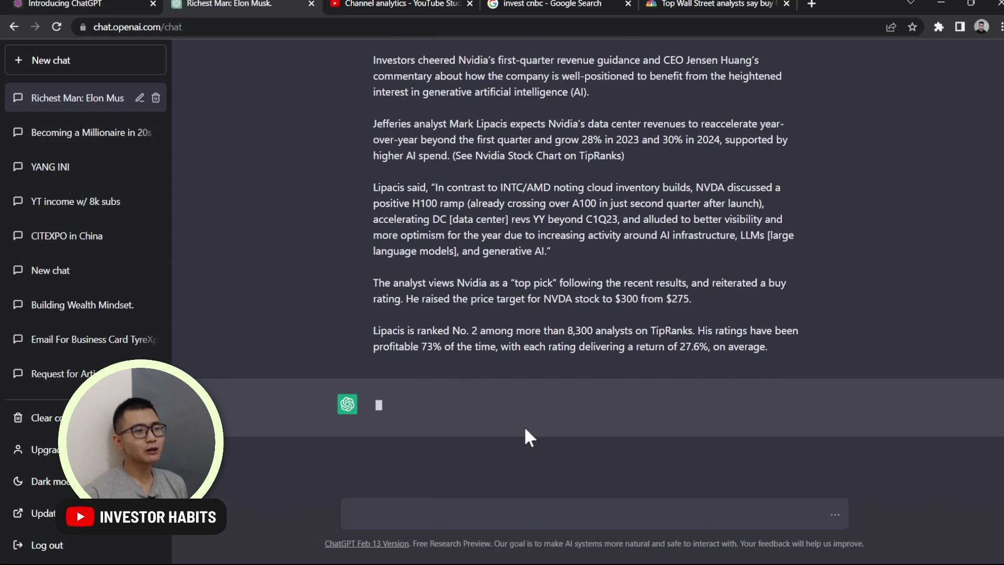
scroll(524, 424, "up", 4)
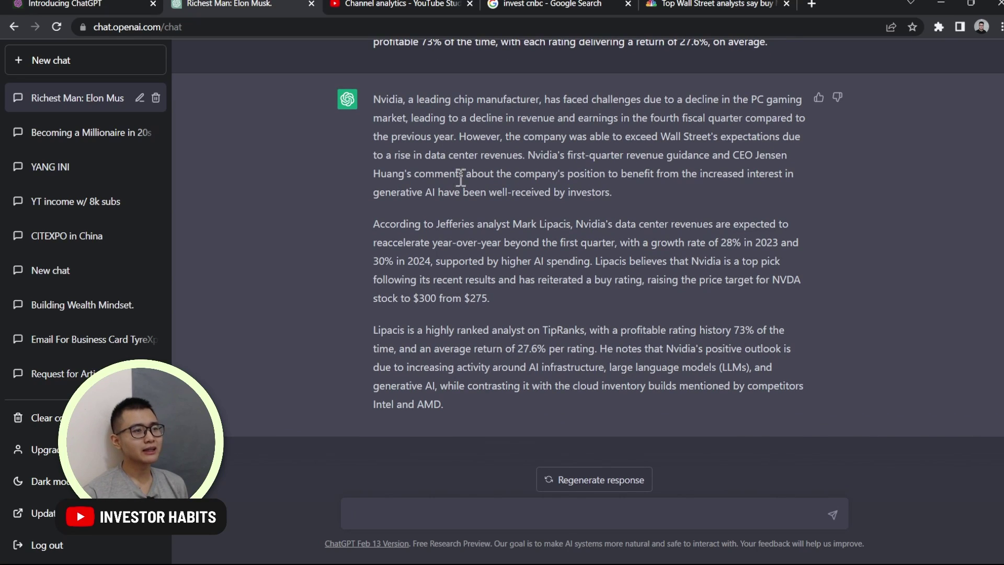
- Send the prompt "please make it shorter" and compare the shortened text with the previous rewrite
left_click(389, 506)
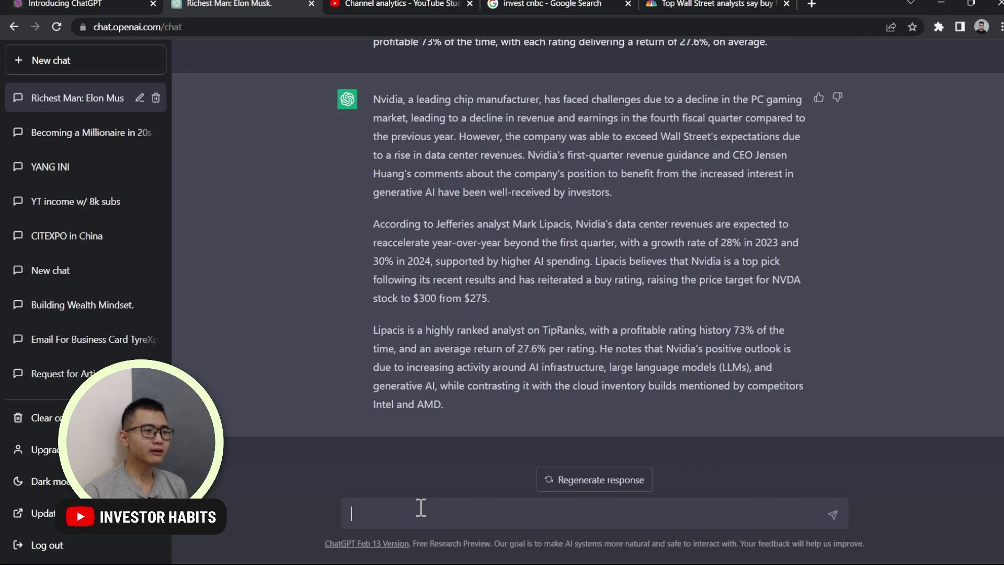
type("please make i")
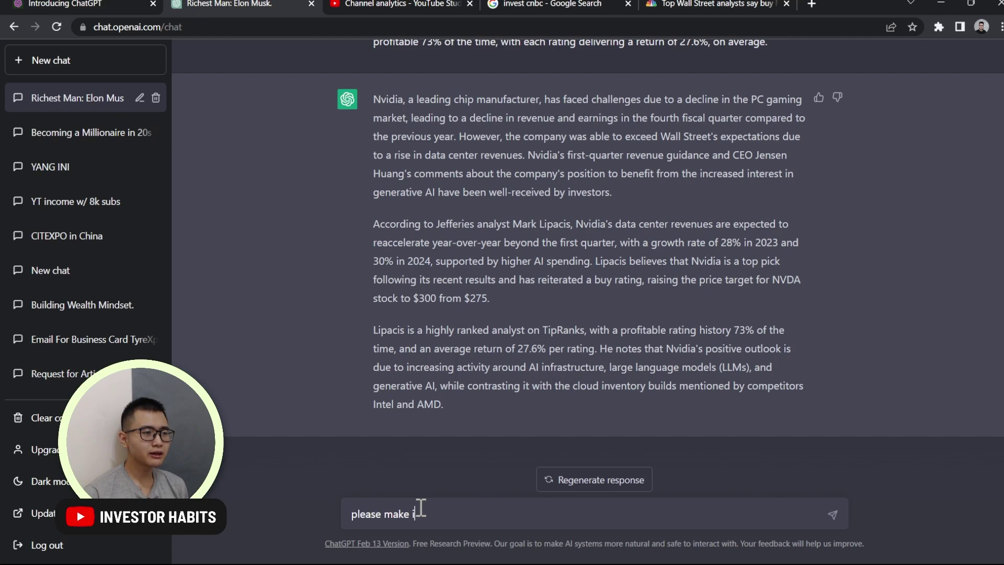
type("t shorter")
key("Return")
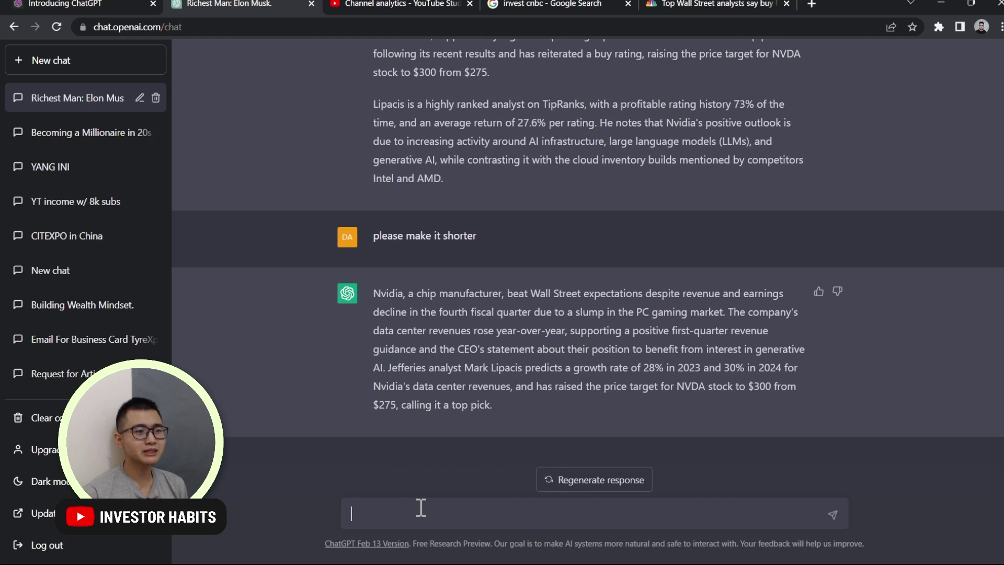
scroll(425, 387, "up", 4)
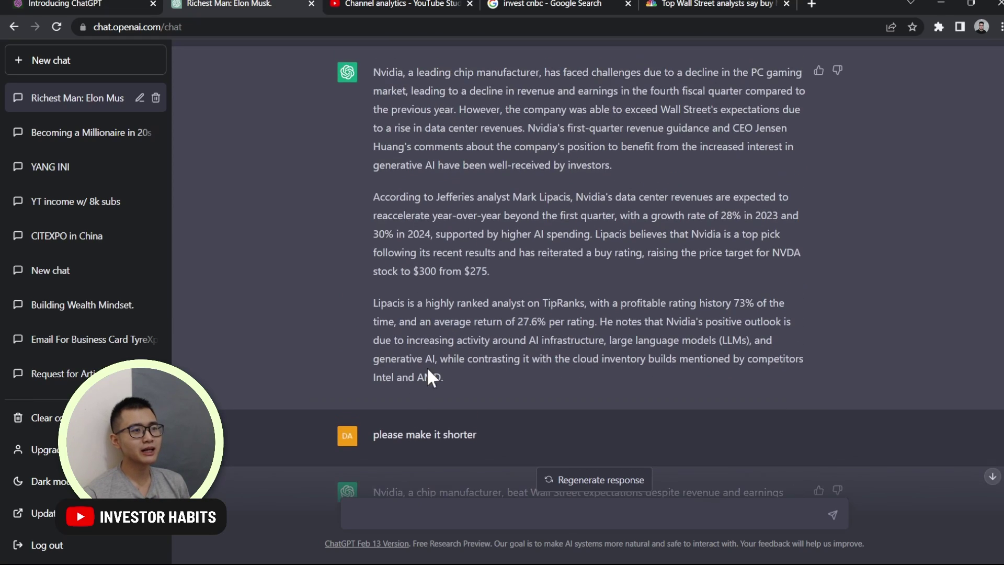
scroll(403, 325, "down", 4)
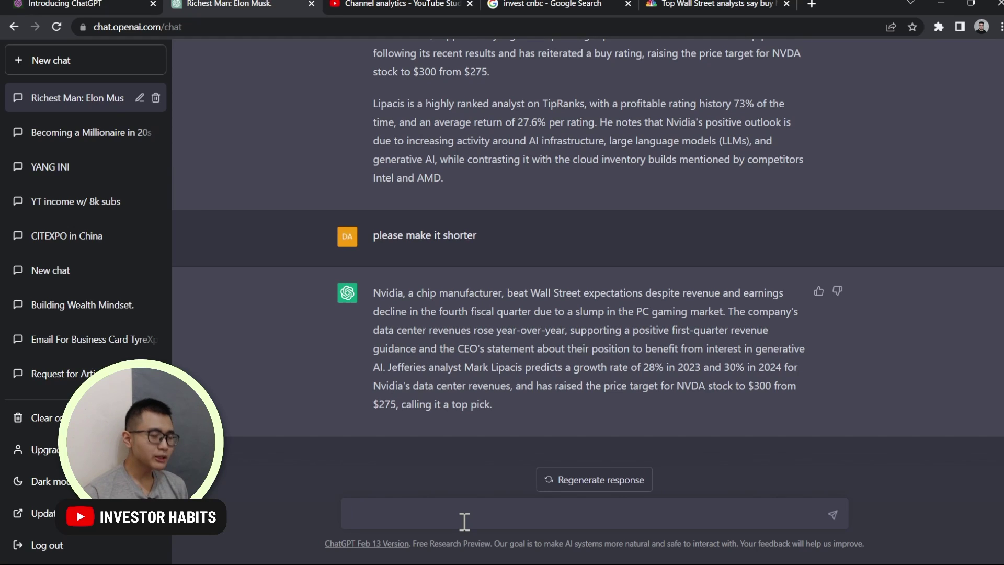
- Send the prompt "please make a youtube script about benefits of investing. Make it 300 words" and review the generated script
type("please make a ")
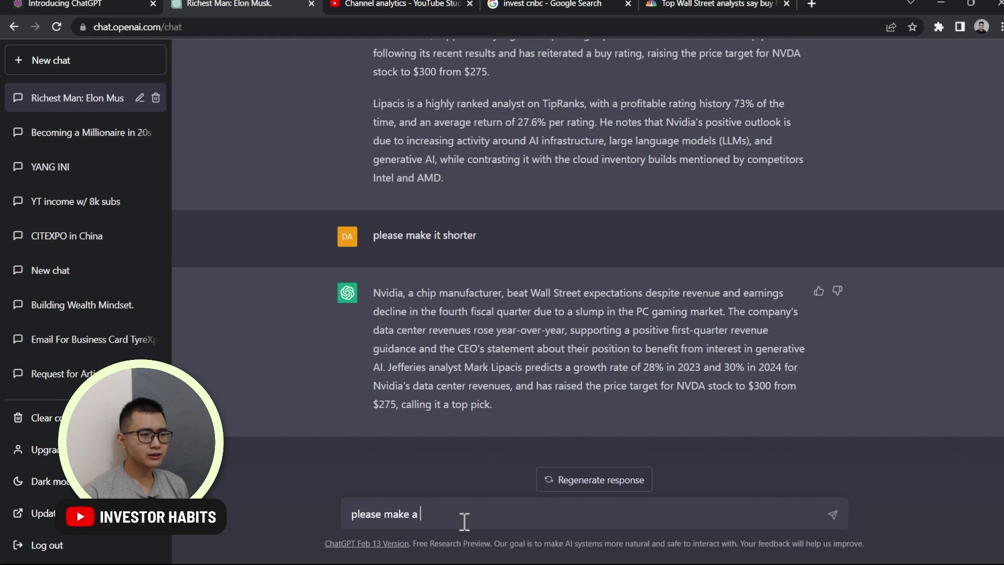
type("youtube script about benefits of investing. ")
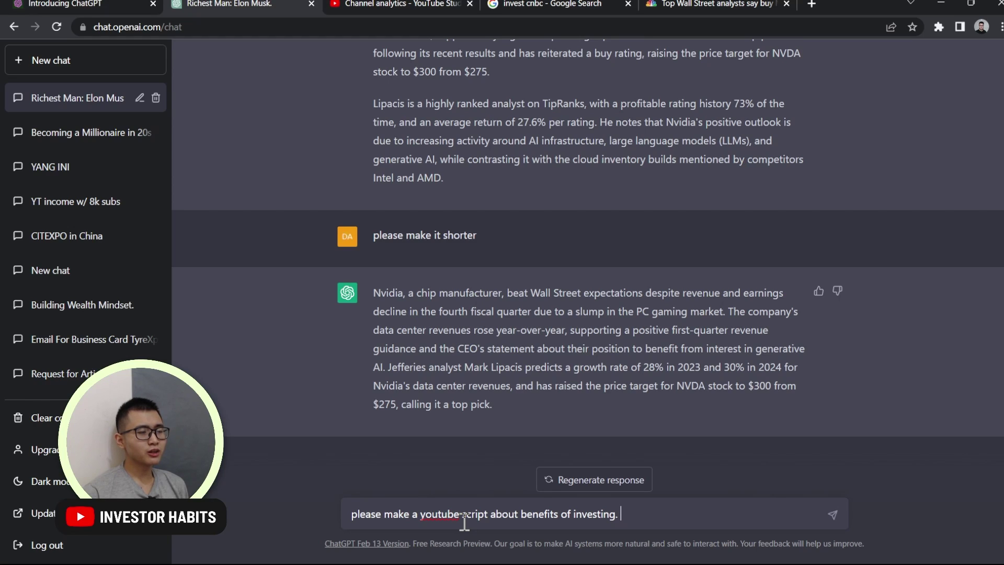
type("Make it 300 wo")
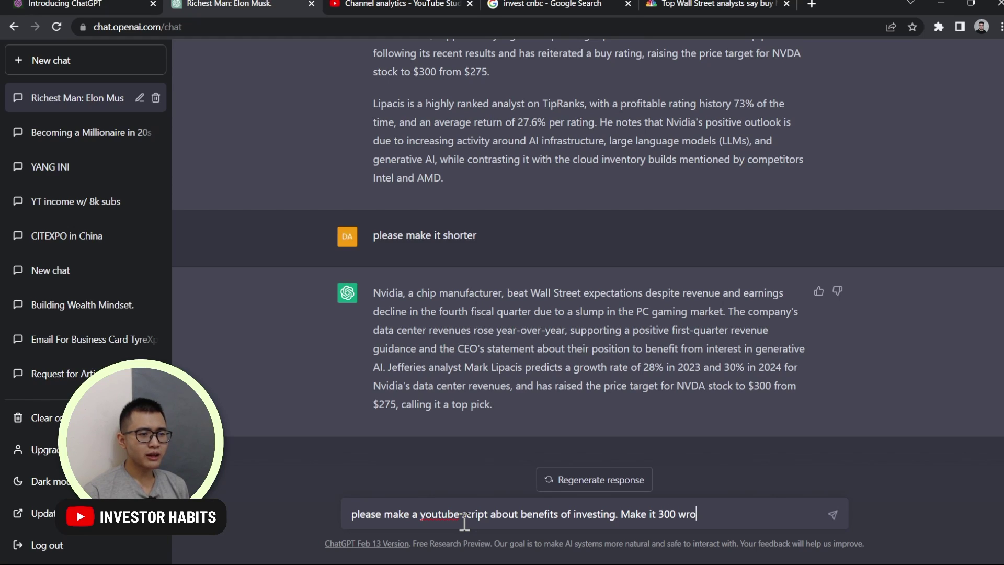
key("BackSpace")
type("ords")
key("Return")
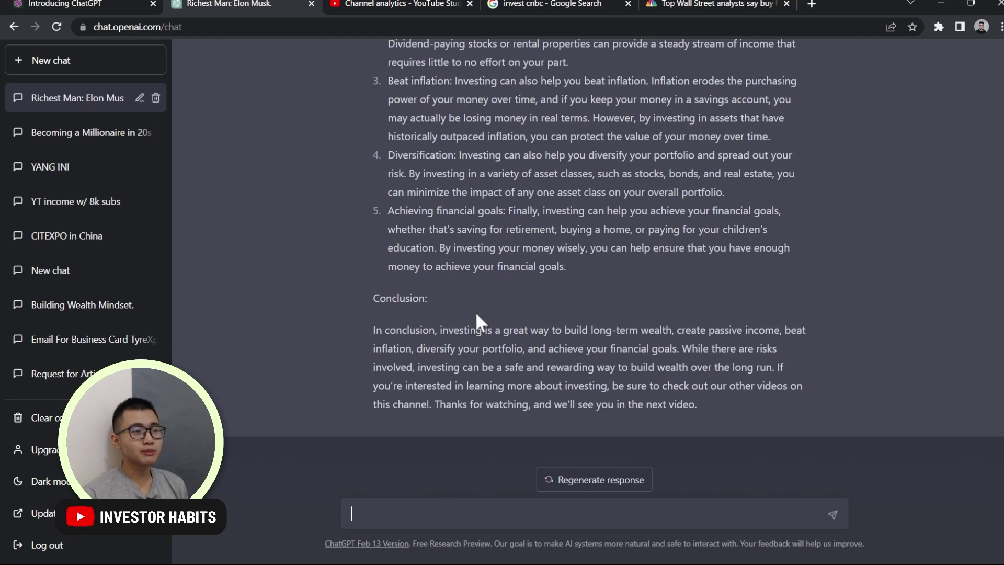
scroll(336, 261, "up", 7)
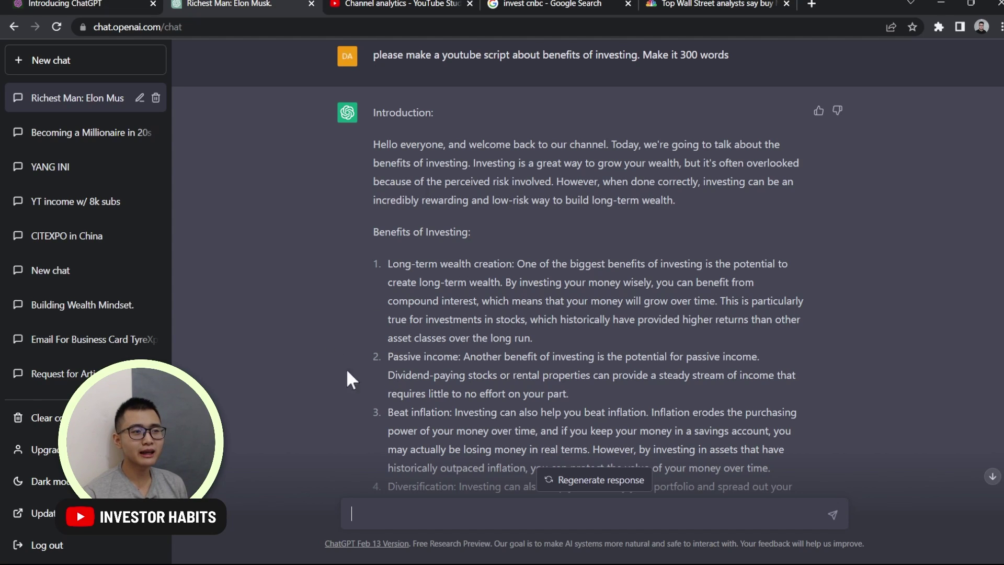
scroll(346, 368, "down", 5)
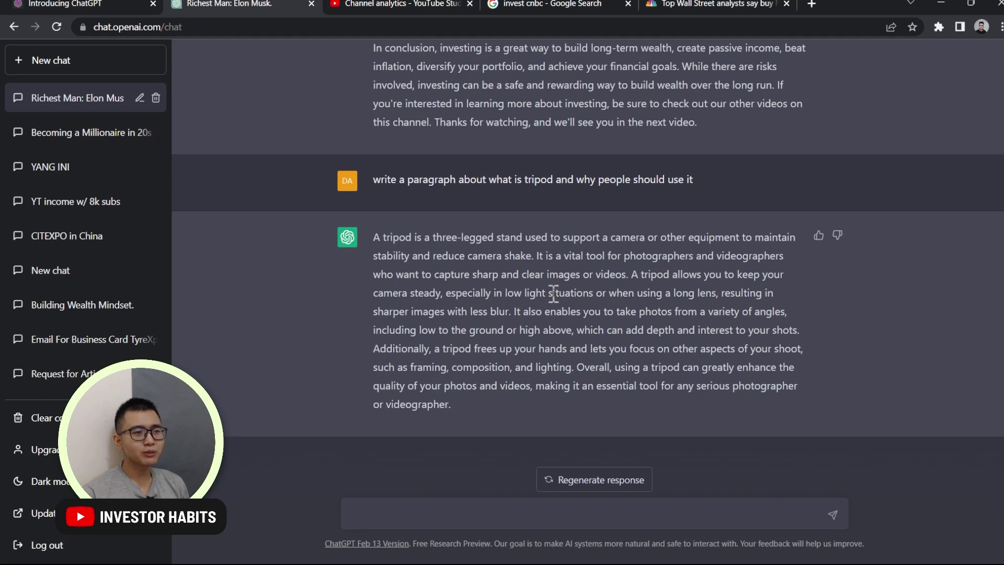
- Send the prompt "write a 10 minutes video script about what is tripod and why people should use it"
type("write a 10 minutes video script about what is tripod and why people should use it")
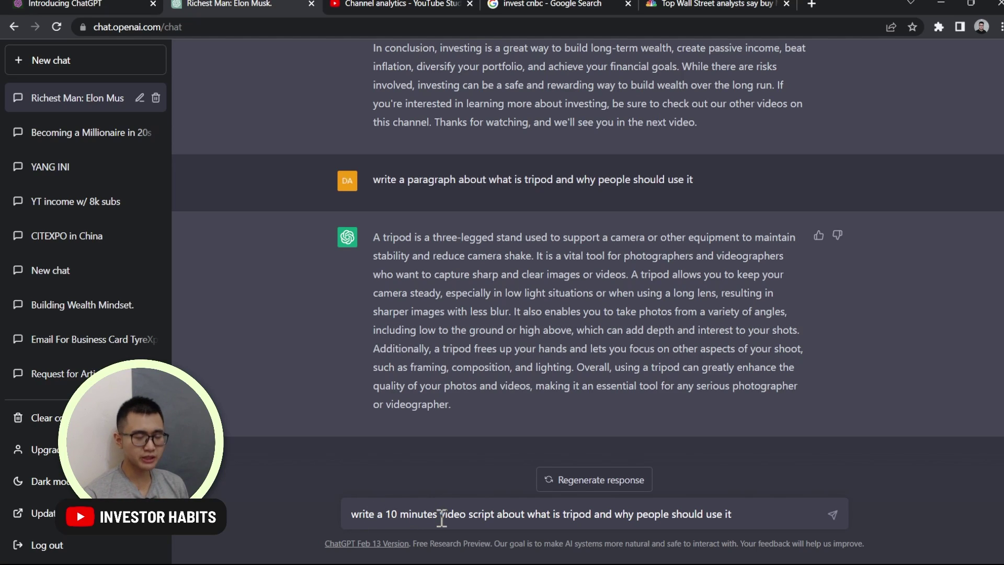
key("Return")
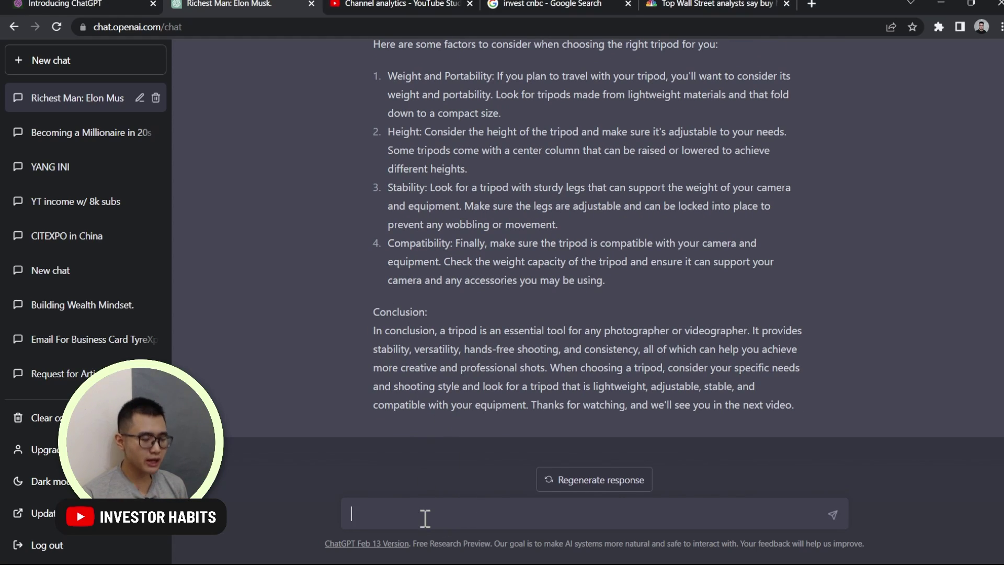
- Send the prompt "what lesson you can learn from rich dad poor dad by robert kiyosaki"
type("what lesson you can ")
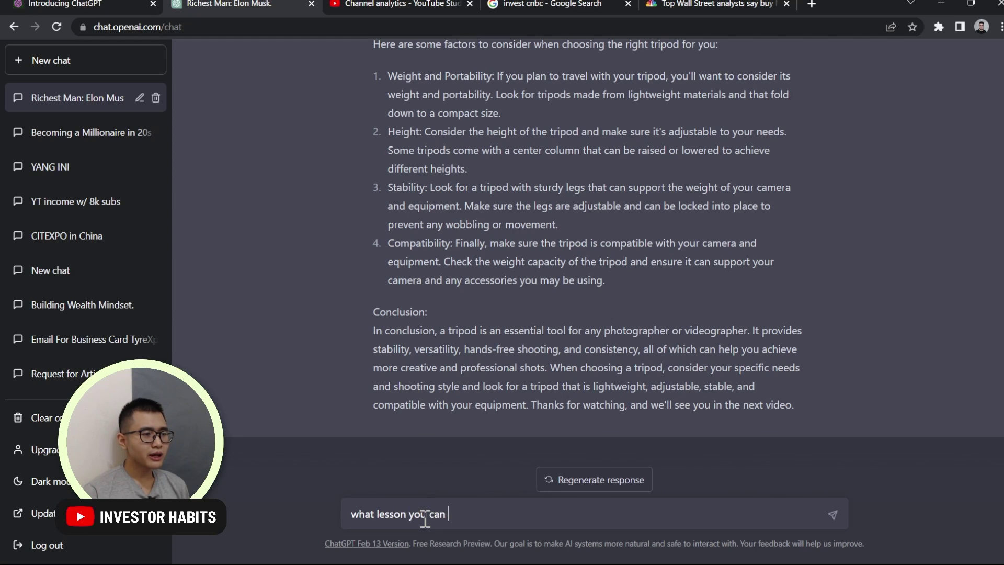
type("learn from rich da")
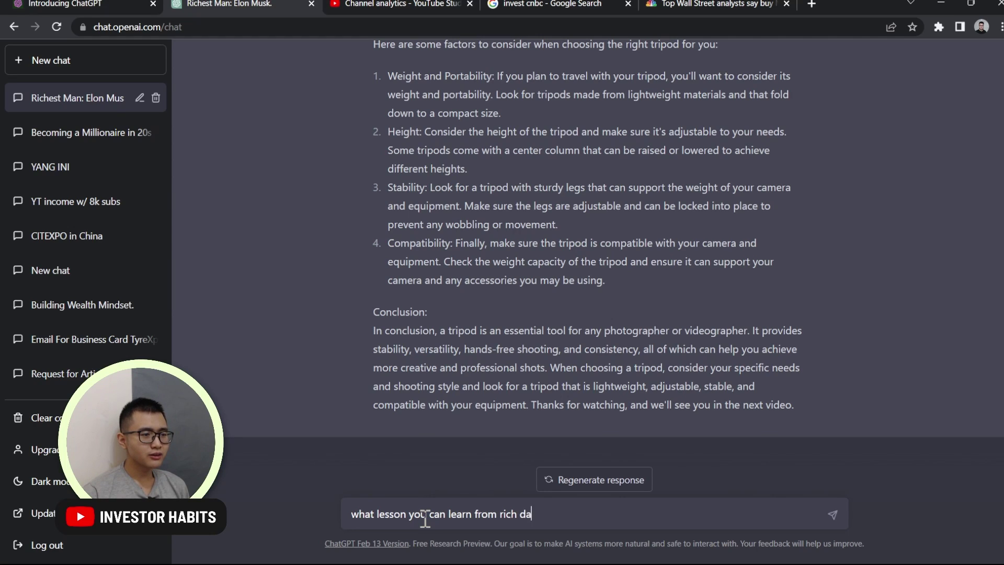
type("d poor dad by robert kiyosaki")
key("Return")
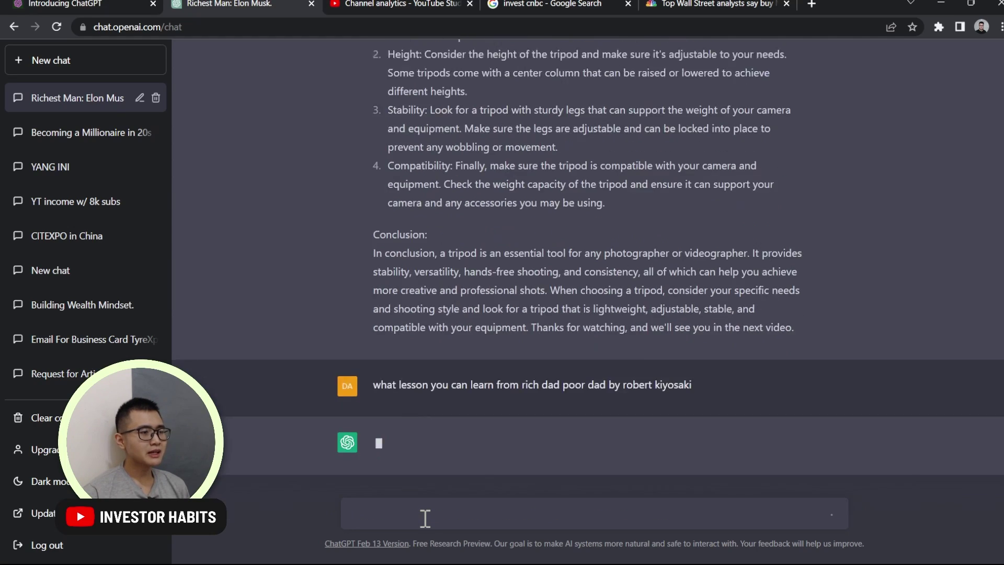